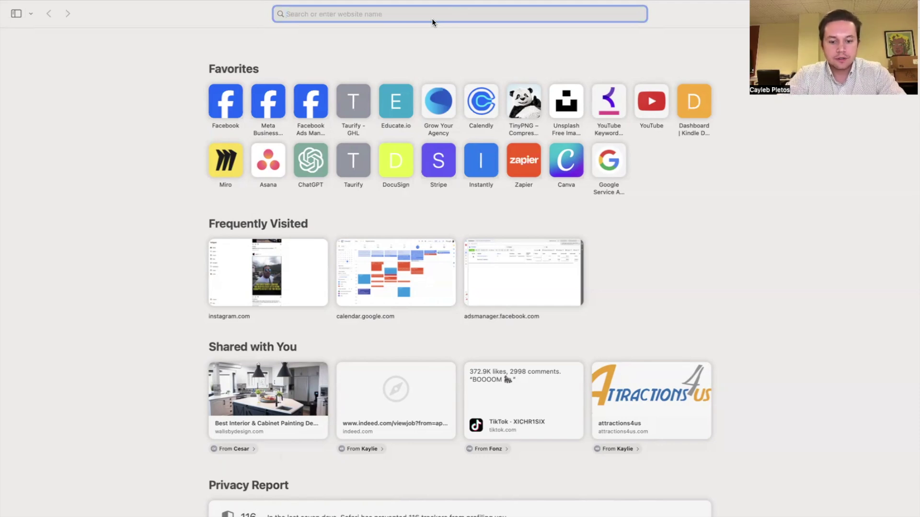
Search Google for 'hvac near me' and decline sharing the current location.
{"action": "type", "text": "hvac"}
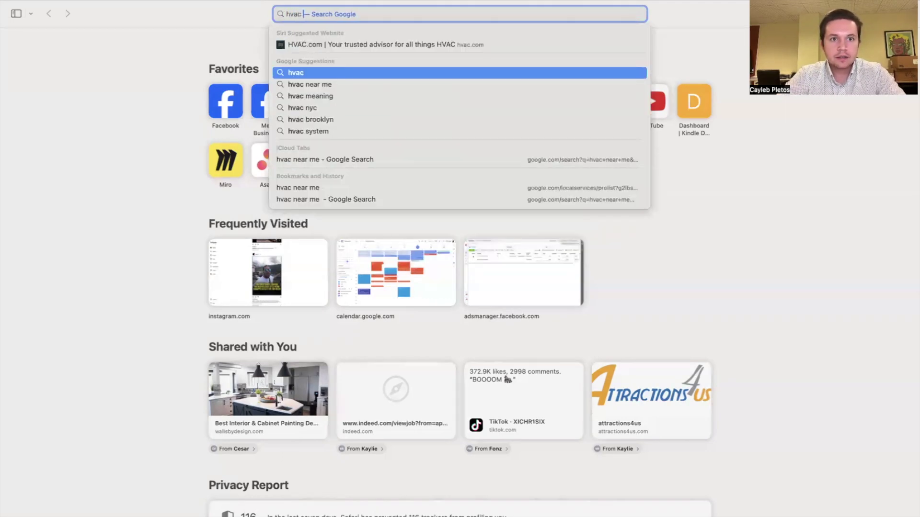
{"action": "type", "text": " near me"}
{"action": "key", "text": "Return"}
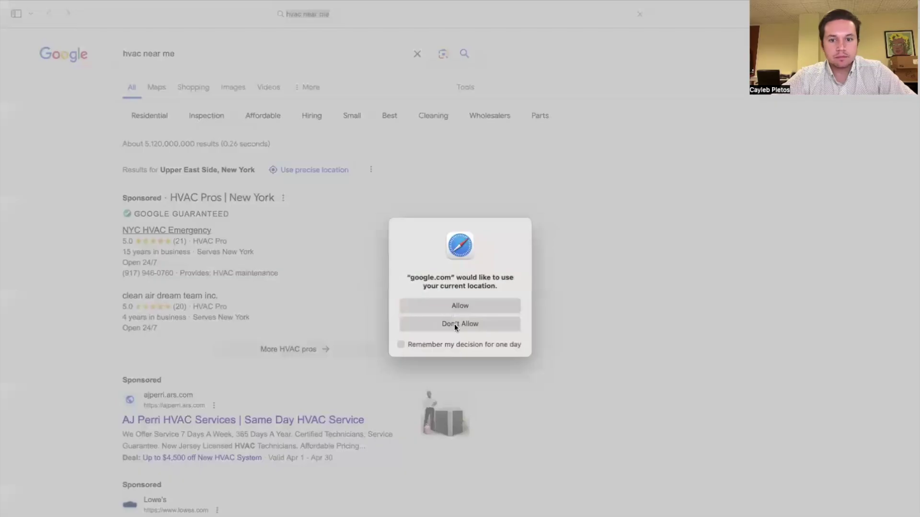
{"action": "left_click", "coordinate": [454, 323]}
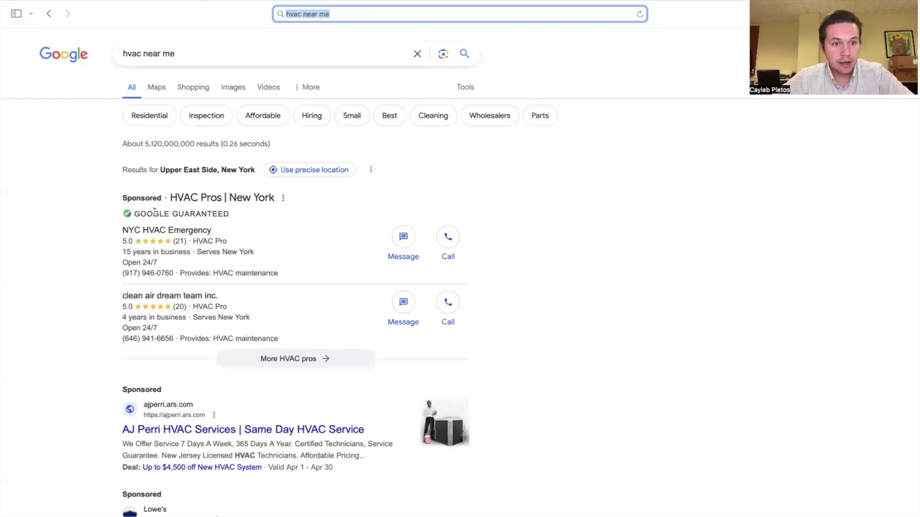
Scroll through the full 'More HVAC pros' list, then return to the hvac near me results.
{"action": "left_click", "coordinate": [247, 360]}
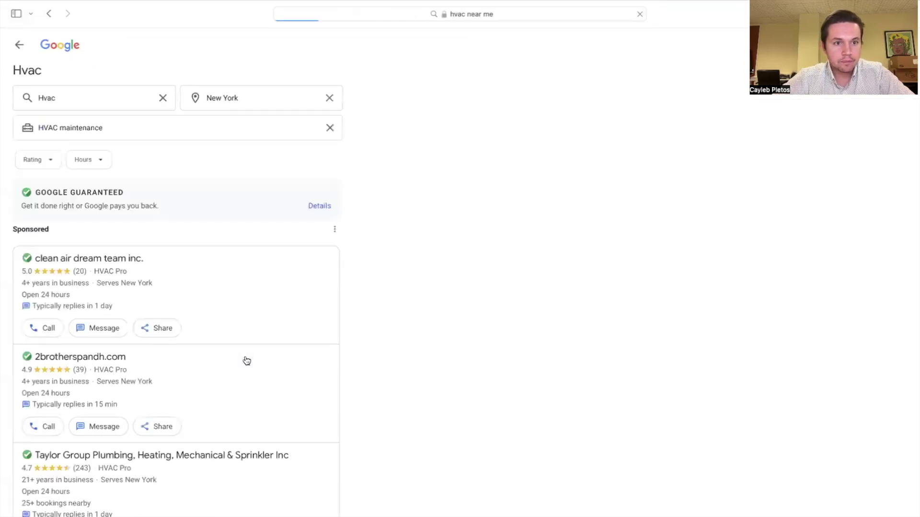
{"action": "scroll", "coordinate": [127, 311], "scroll_direction": "down", "scroll_amount": 1}
{"action": "scroll", "coordinate": [127, 312], "scroll_direction": "down", "scroll_amount": 20}
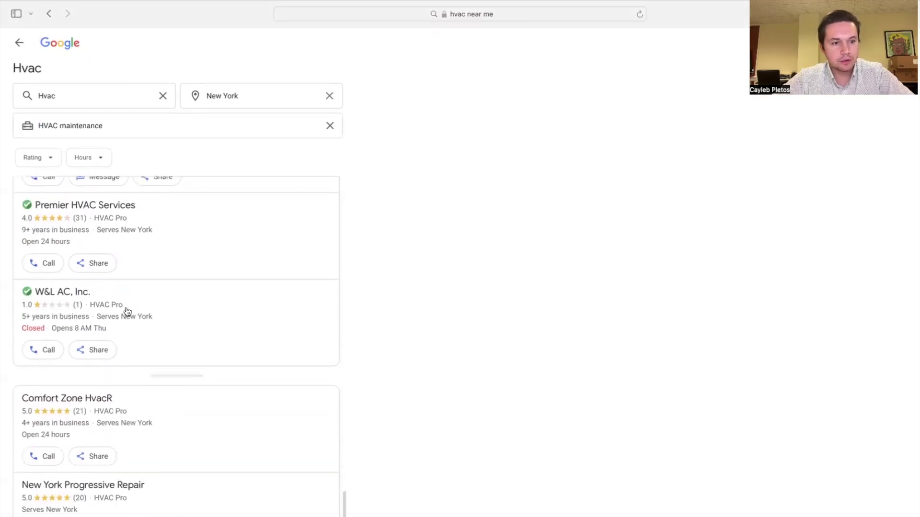
{"action": "scroll", "coordinate": [138, 238], "scroll_direction": "down", "scroll_amount": 5}
{"action": "scroll", "coordinate": [138, 238], "scroll_direction": "up", "scroll_amount": 5}
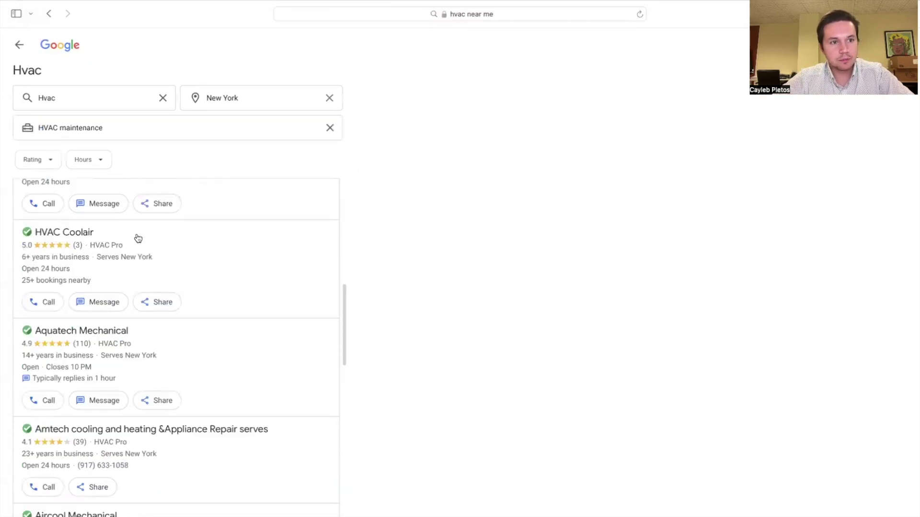
{"action": "scroll", "coordinate": [136, 238], "scroll_direction": "down", "scroll_amount": 10}
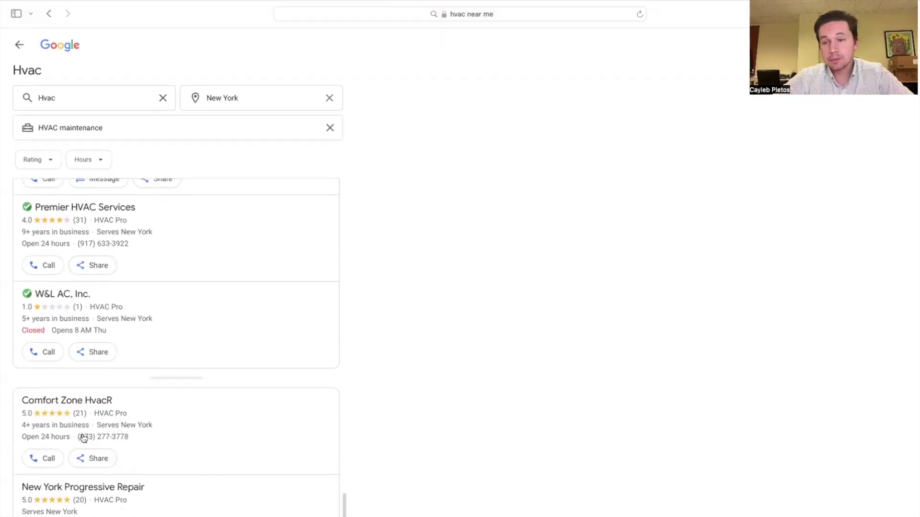
{"action": "key", "text": "super+bracketleft"}
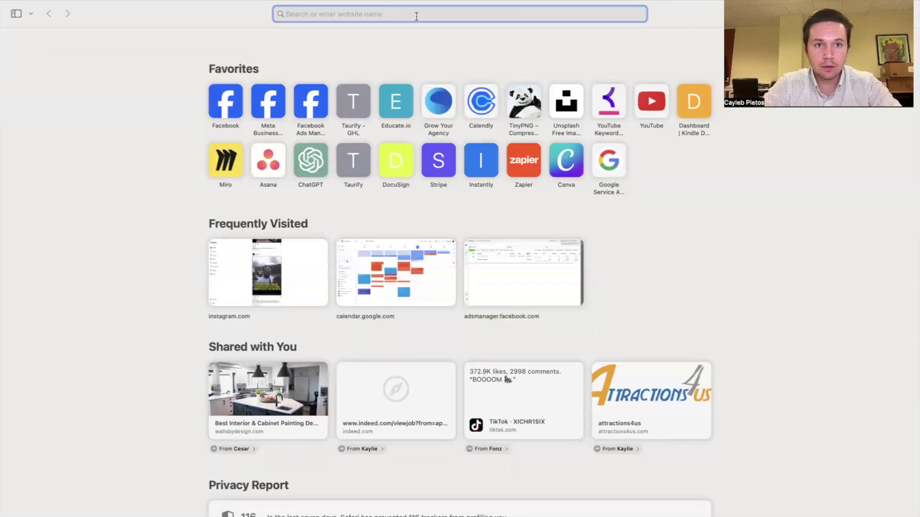
Search 'google service ads' and open the Local Services Ads site from the results.
{"action": "type", "text": "google service ads"}
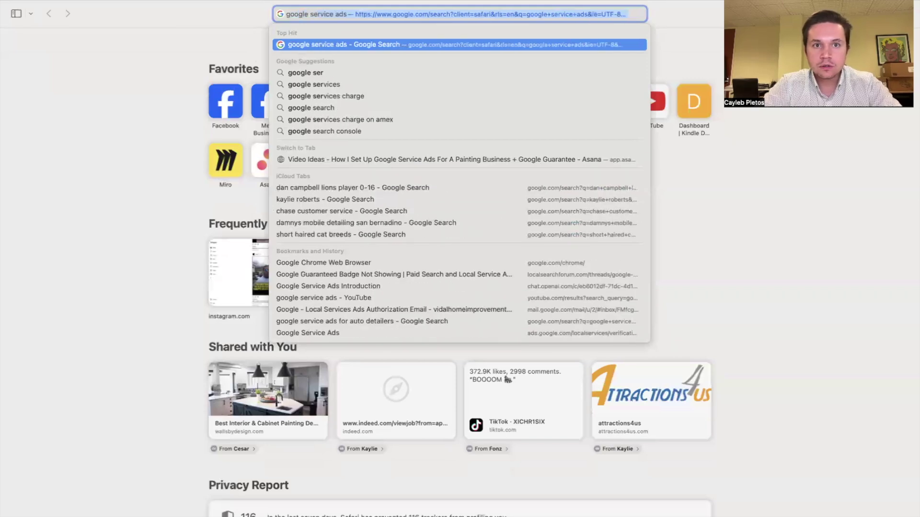
{"action": "key", "text": "Return"}
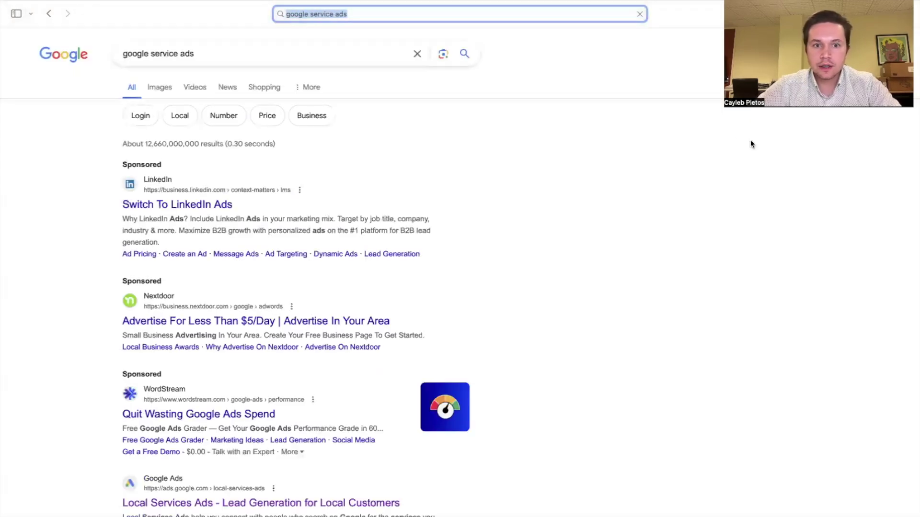
{"action": "scroll", "coordinate": [177, 223], "scroll_direction": "down", "scroll_amount": 5}
{"action": "left_click", "coordinate": [174, 224]}
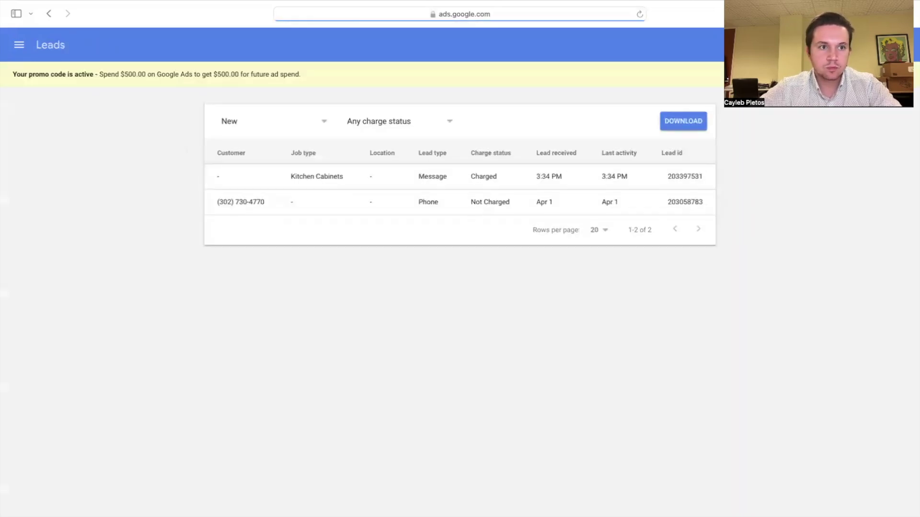
Go to the Business Verification page showing 93% progress via the side menu.
{"action": "left_click", "coordinate": [20, 46]}
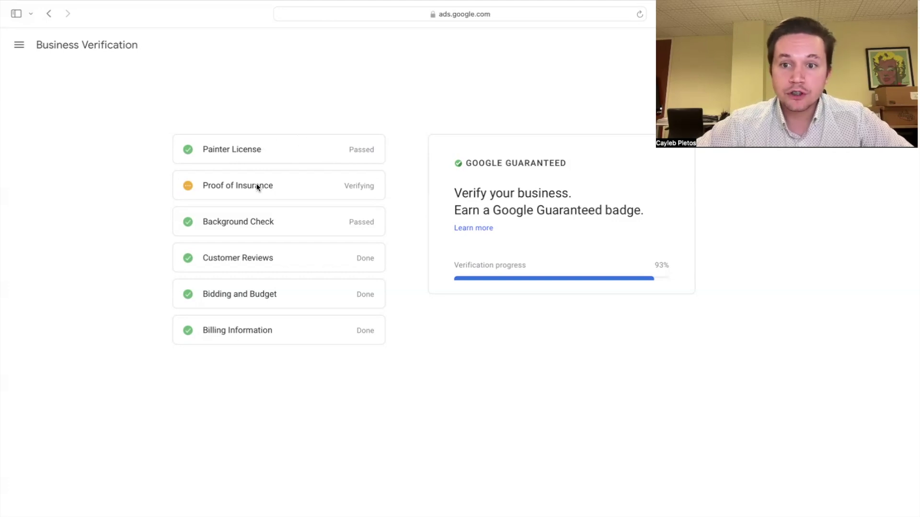
Read the Proof of Insurance certificate requirements, then expand Customer Reviews and Bidding and Budget.
{"action": "left_click", "coordinate": [297, 185]}
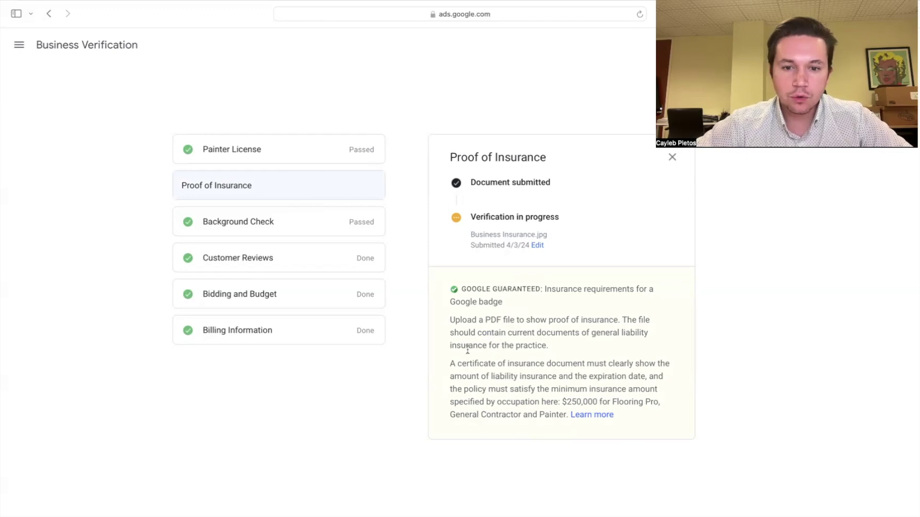
{"action": "mouse_move", "coordinate": [449, 365]}
{"action": "left_mouse_down"}
{"action": "mouse_move", "coordinate": [638, 379]}
{"action": "mouse_move", "coordinate": [645, 411]}
{"action": "left_mouse_up"}
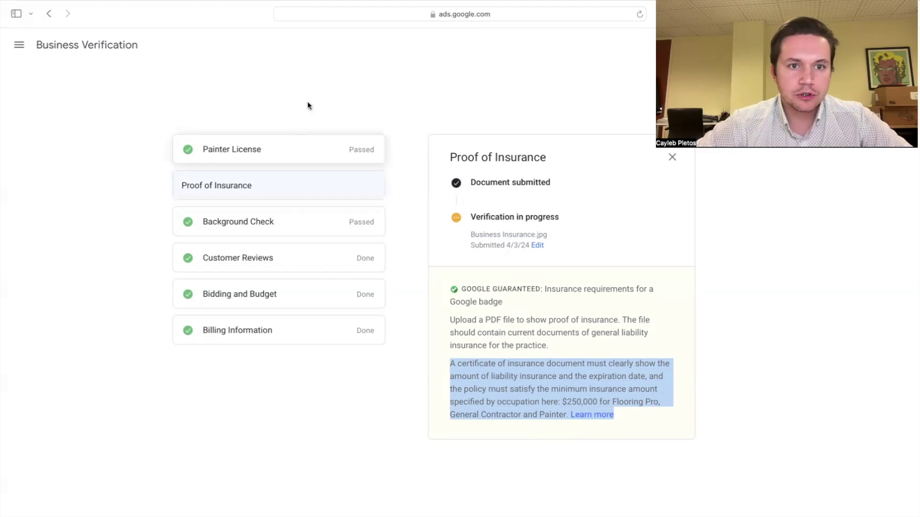
{"action": "left_click", "coordinate": [410, 214]}
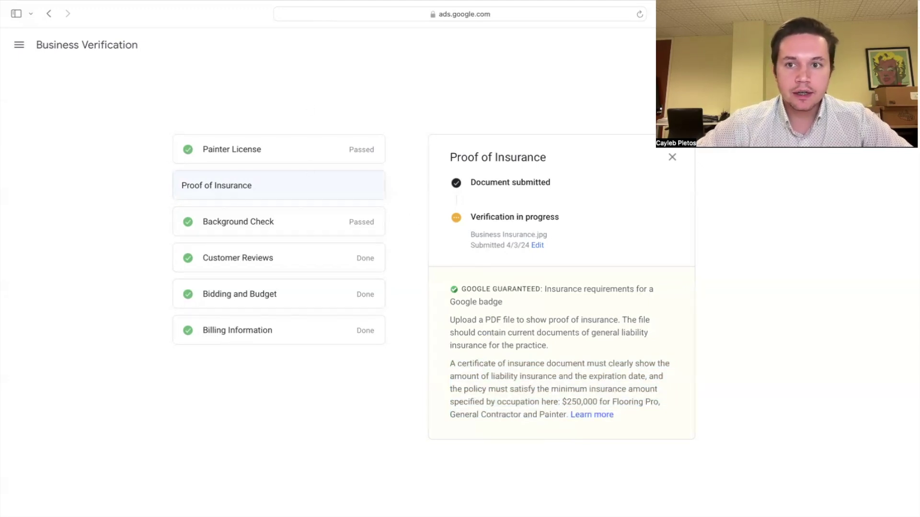
{"action": "left_click", "coordinate": [672, 160]}
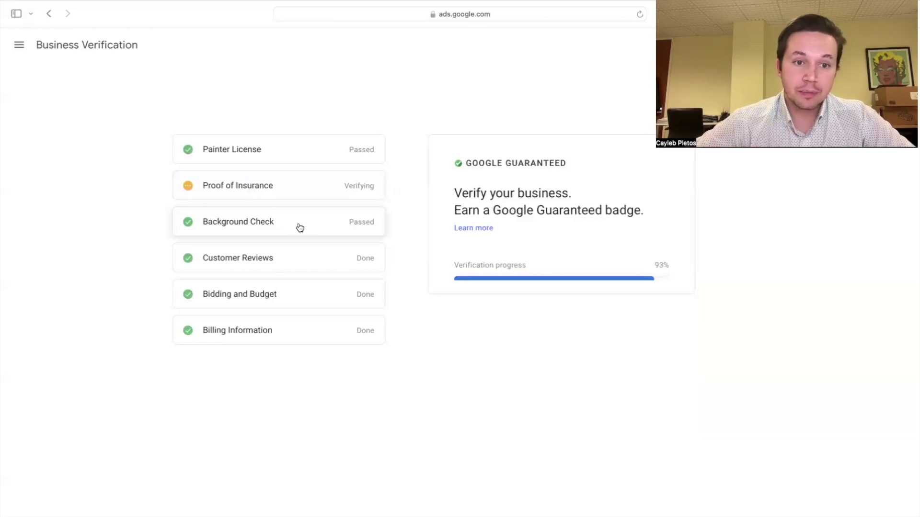
{"action": "left_click", "coordinate": [294, 263]}
{"action": "left_click", "coordinate": [309, 301]}
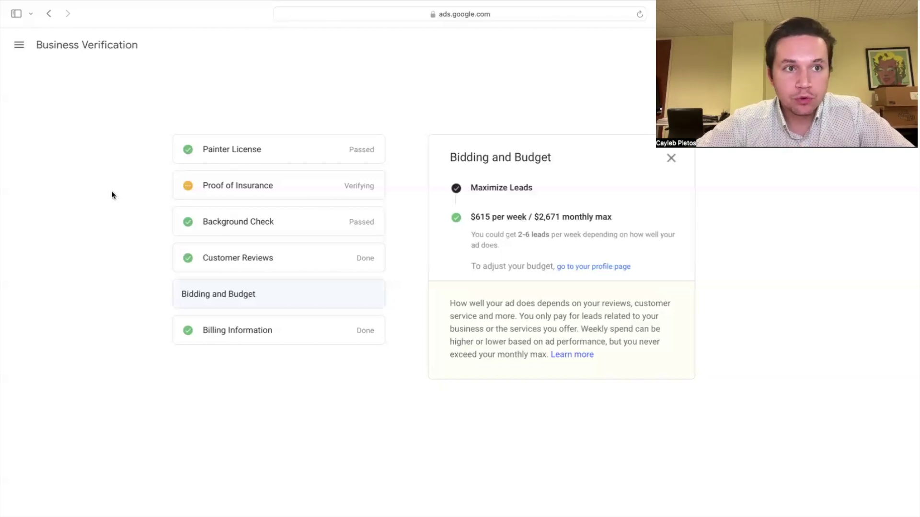
{"action": "left_click", "coordinate": [21, 45]}
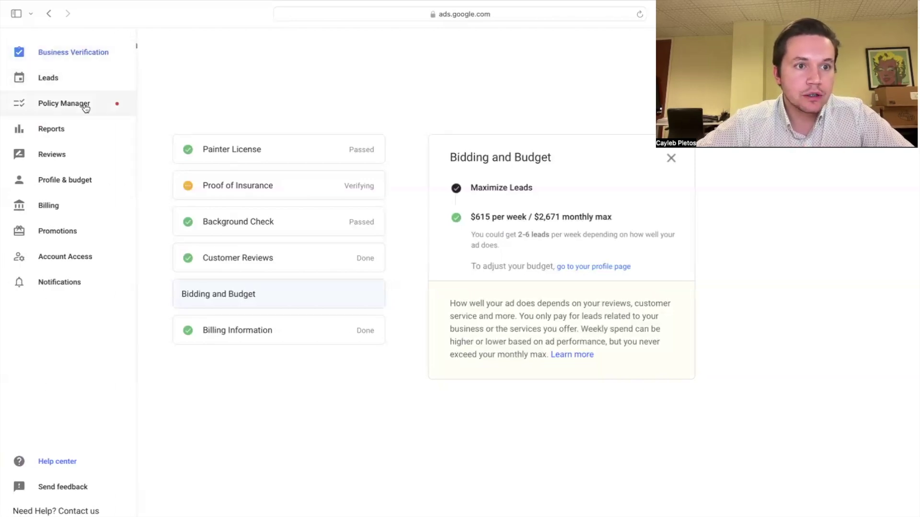
{"action": "left_click", "coordinate": [101, 186]}
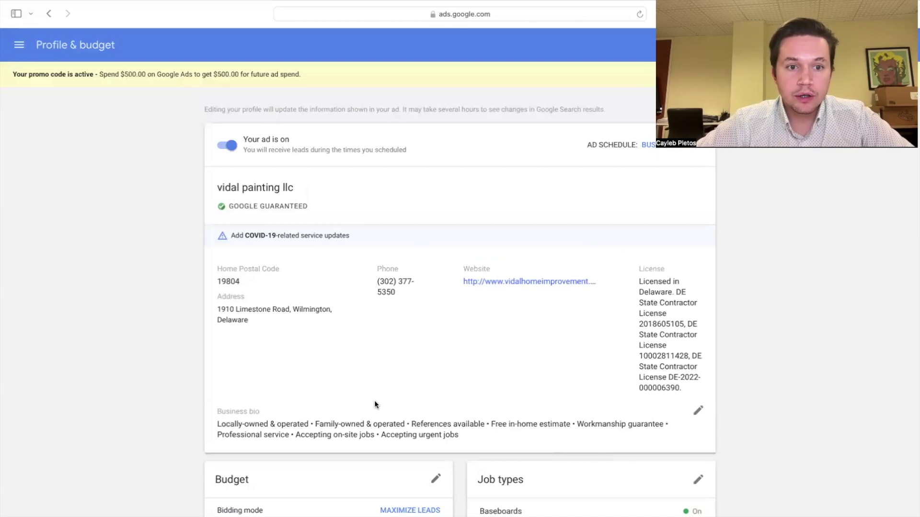
{"action": "scroll", "coordinate": [375, 405], "scroll_direction": "down", "scroll_amount": 5}
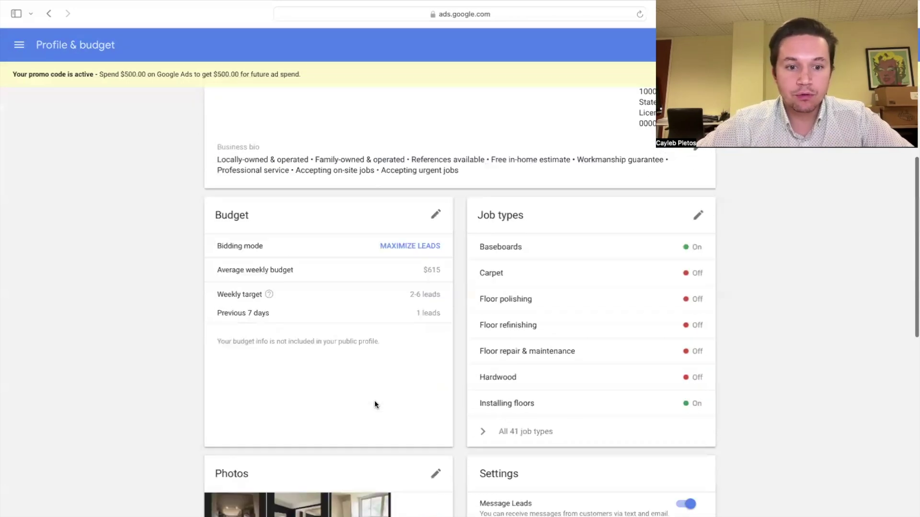
{"action": "scroll", "coordinate": [375, 404], "scroll_direction": "down", "scroll_amount": 5}
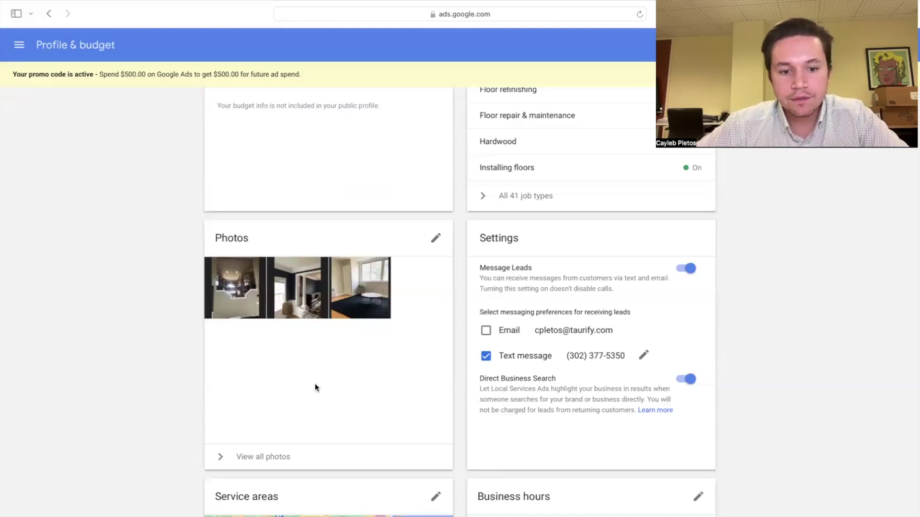
{"action": "scroll", "coordinate": [315, 387], "scroll_direction": "down", "scroll_amount": 2}
{"action": "scroll", "coordinate": [314, 384], "scroll_direction": "up", "scroll_amount": 4}
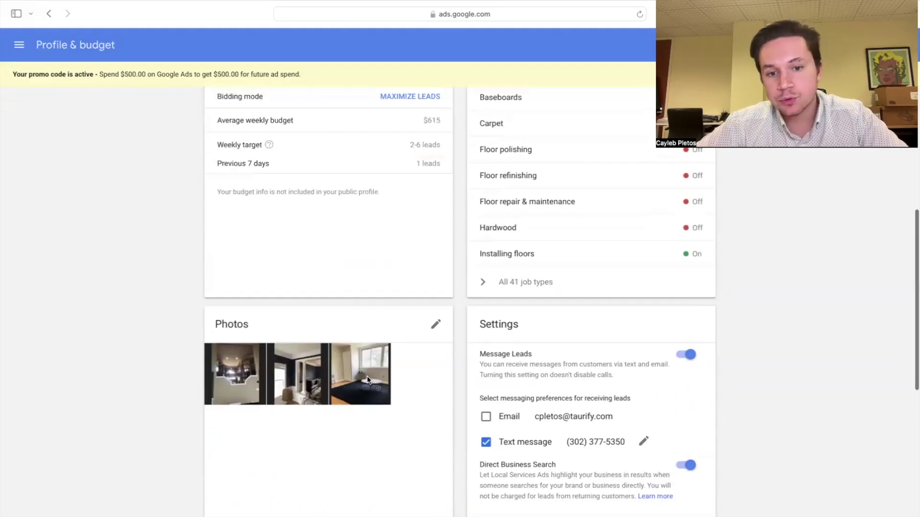
{"action": "scroll", "coordinate": [337, 403], "scroll_direction": "up", "scroll_amount": 1}
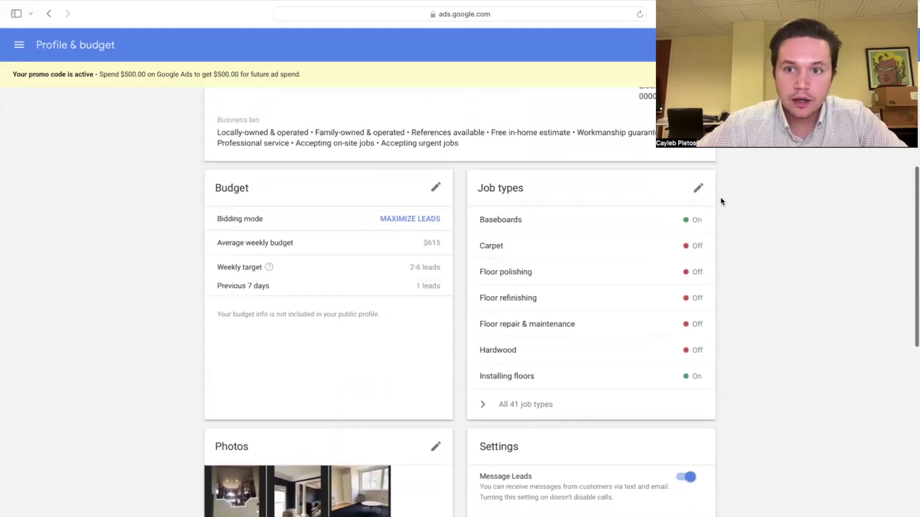
{"action": "scroll", "coordinate": [657, 186], "scroll_direction": "up", "scroll_amount": 1}
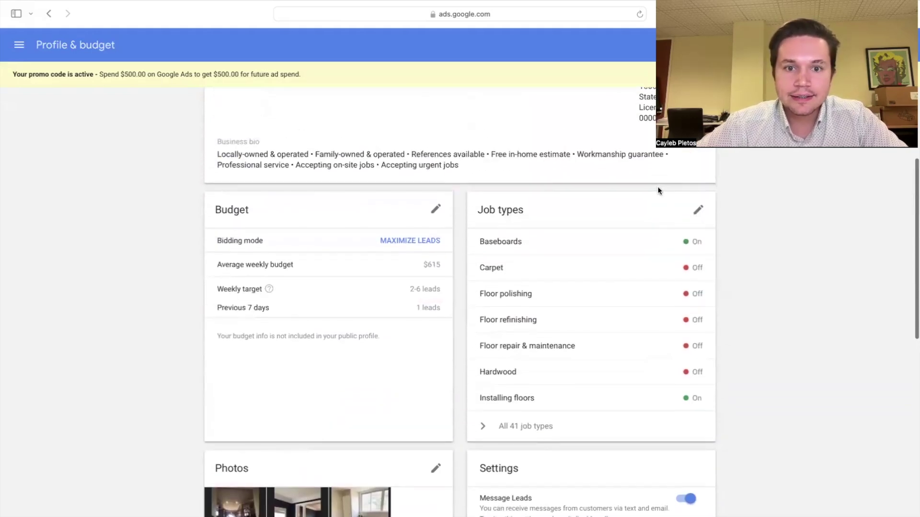
{"action": "left_click", "coordinate": [435, 209]}
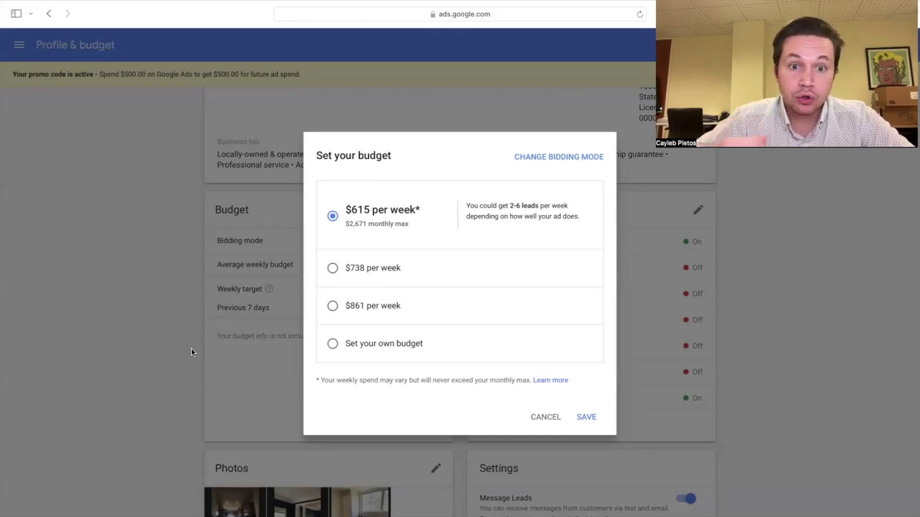
{"action": "left_click", "coordinate": [177, 343]}
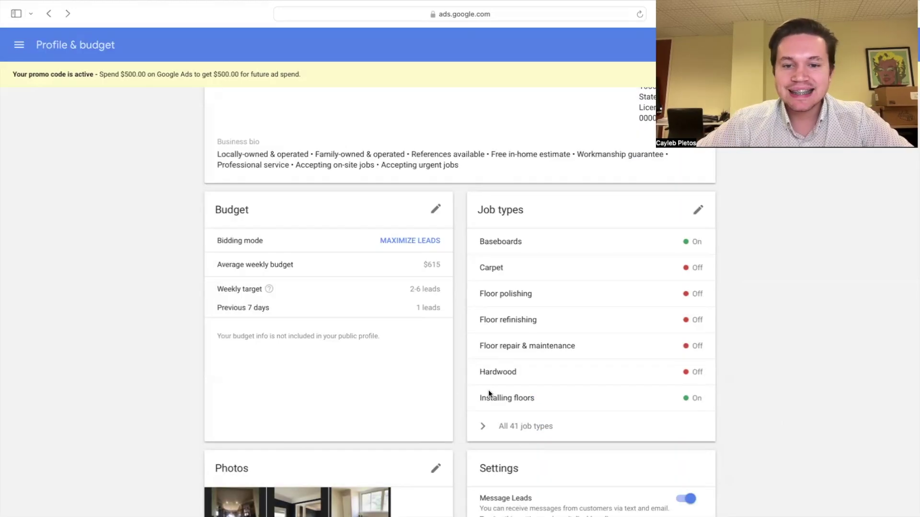
{"action": "scroll", "coordinate": [498, 378], "scroll_direction": "down", "scroll_amount": 1}
{"action": "left_click", "coordinate": [698, 183]}
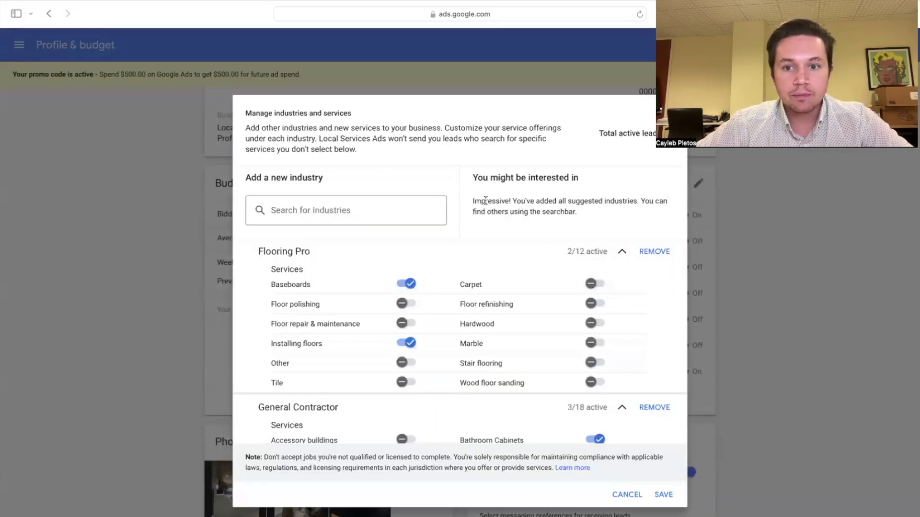
{"action": "scroll", "coordinate": [441, 306], "scroll_direction": "down", "scroll_amount": 1}
{"action": "scroll", "coordinate": [441, 306], "scroll_direction": "up", "scroll_amount": 1}
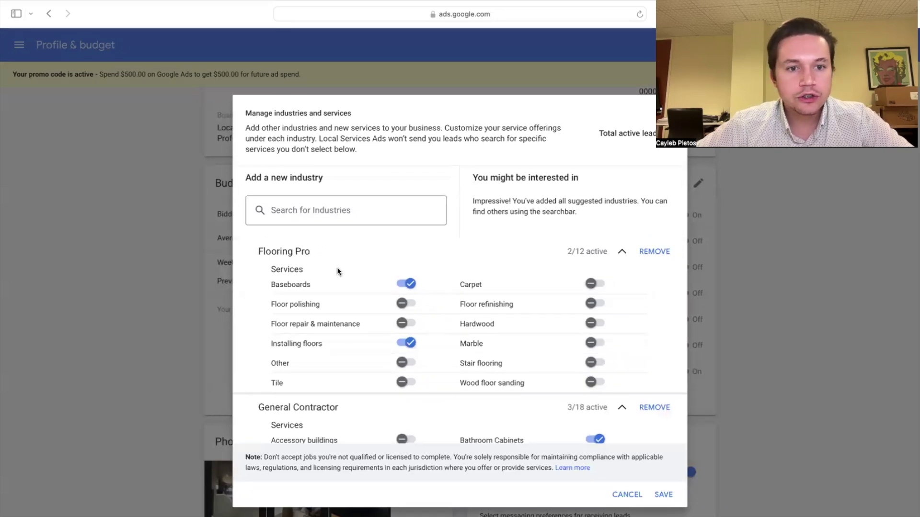
{"action": "scroll", "coordinate": [338, 271], "scroll_direction": "down", "scroll_amount": 9}
{"action": "scroll", "coordinate": [363, 297], "scroll_direction": "down", "scroll_amount": 10}
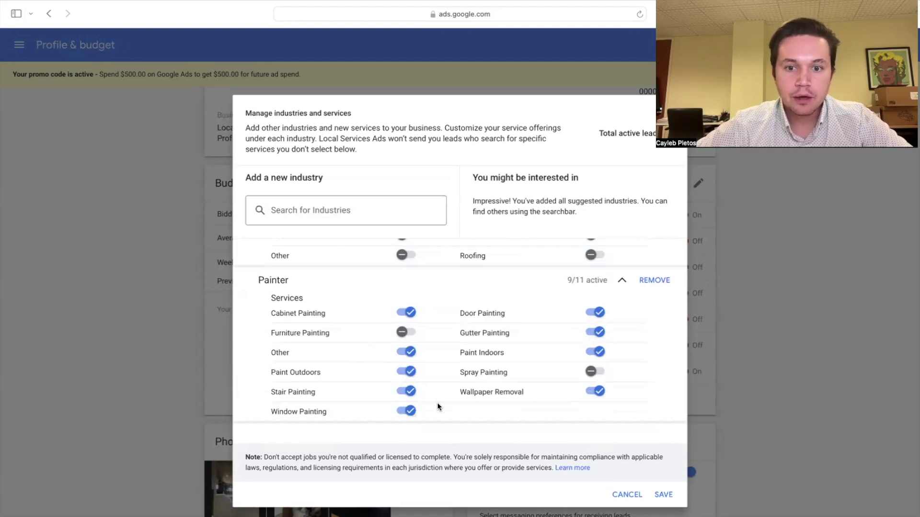
{"action": "scroll", "coordinate": [437, 406], "scroll_direction": "up", "scroll_amount": 3}
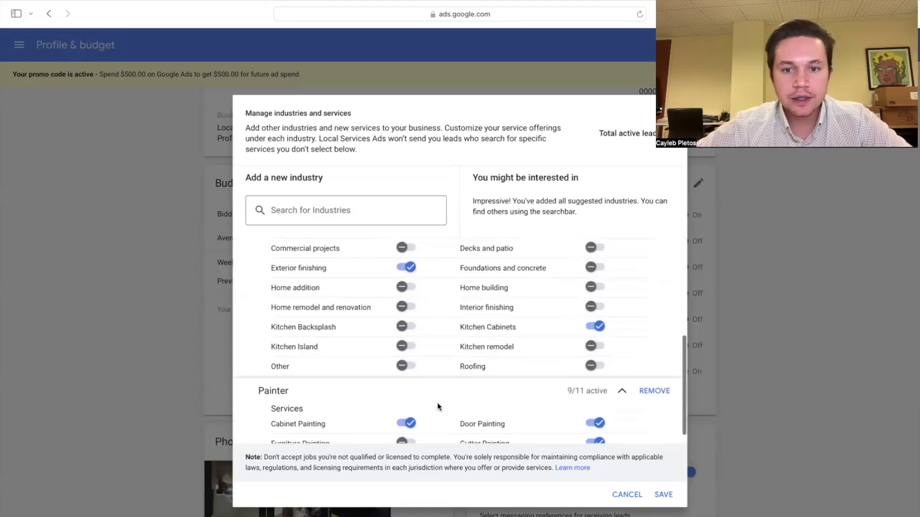
{"action": "scroll", "coordinate": [438, 406], "scroll_direction": "up", "scroll_amount": 5}
{"action": "key", "text": "Escape"}
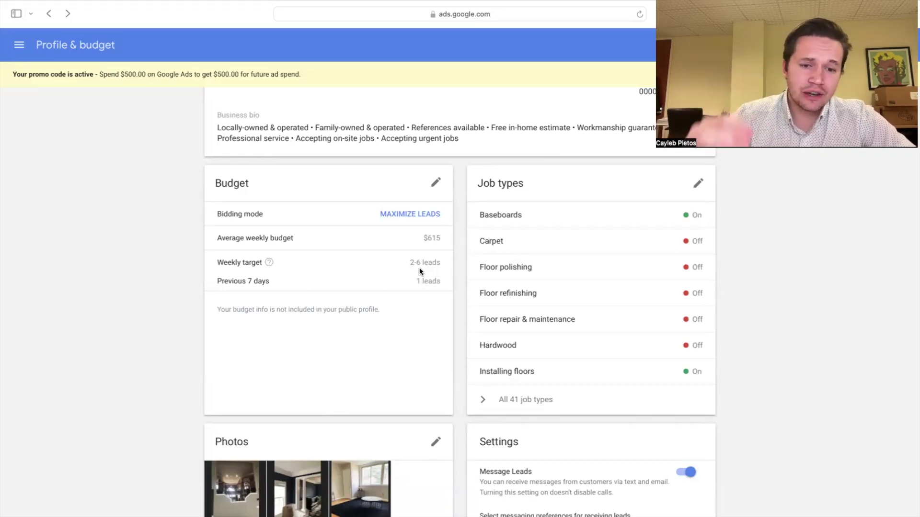
Scroll down the Profile & budget page.
{"action": "scroll", "coordinate": [379, 433], "scroll_direction": "down", "scroll_amount": 10}
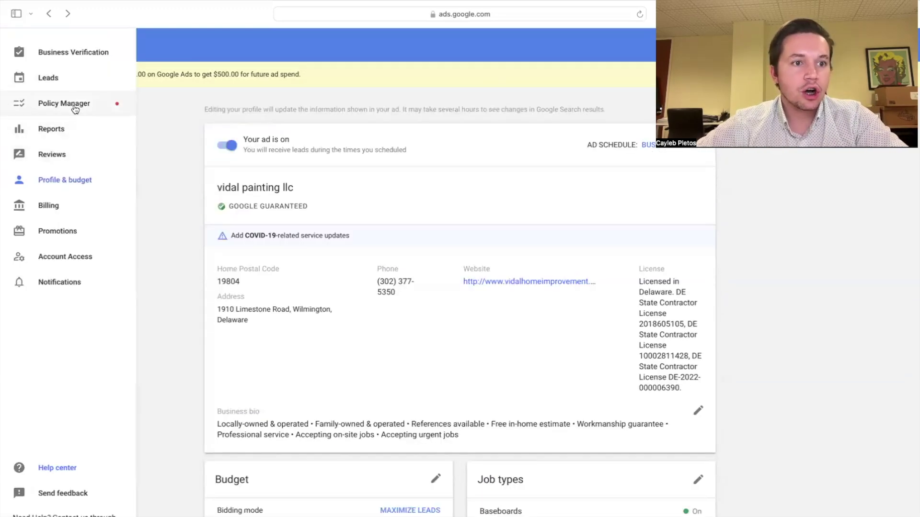
From Reports, open the Bathroom Cabinets phone lead and play its incoming call recording.
{"action": "left_click", "coordinate": [67, 138]}
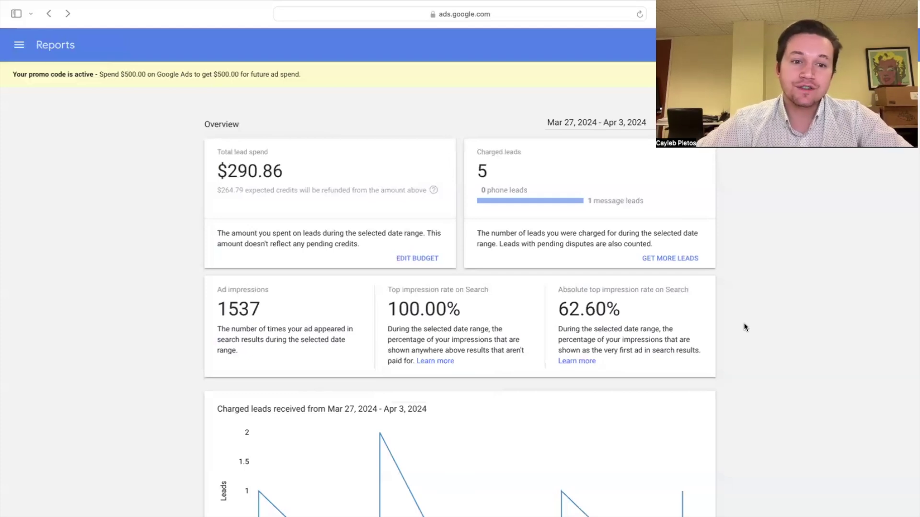
{"action": "scroll", "coordinate": [216, 305], "scroll_direction": "down", "scroll_amount": 1}
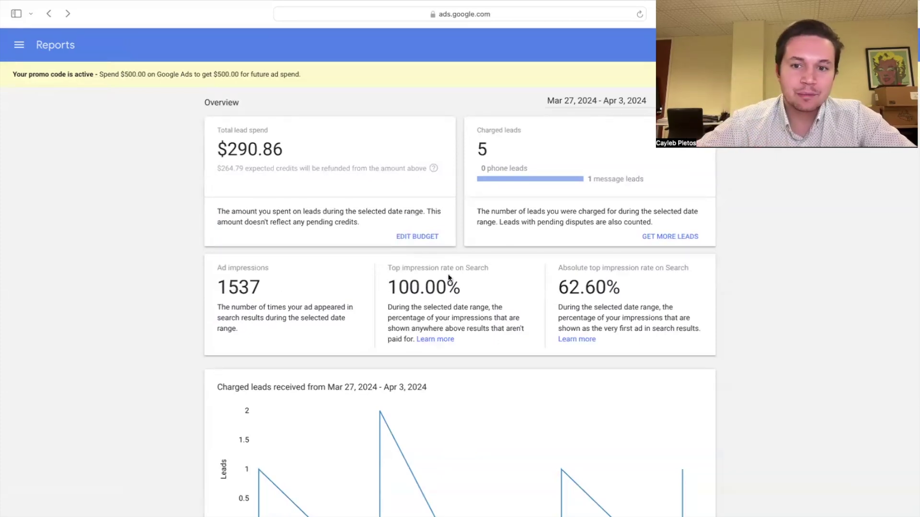
{"action": "scroll", "coordinate": [449, 277], "scroll_direction": "down", "scroll_amount": 5}
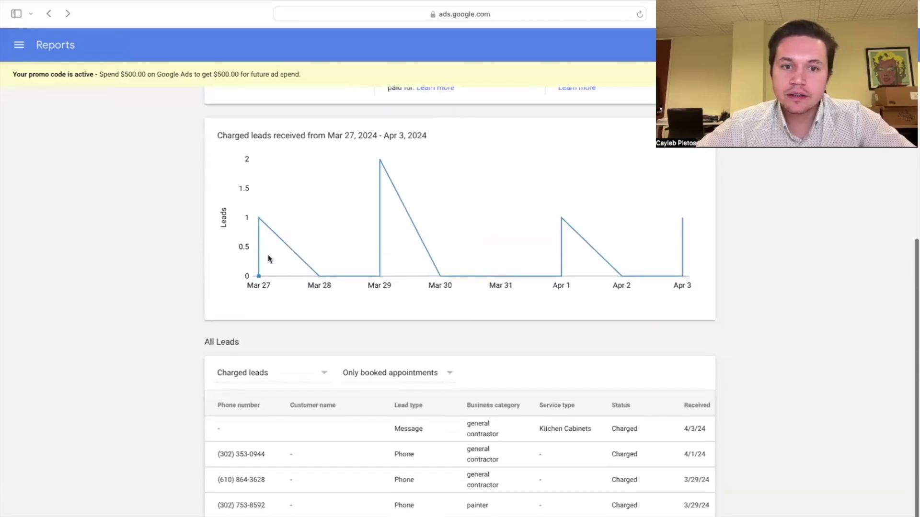
{"action": "scroll", "coordinate": [523, 430], "scroll_direction": "down", "scroll_amount": 1}
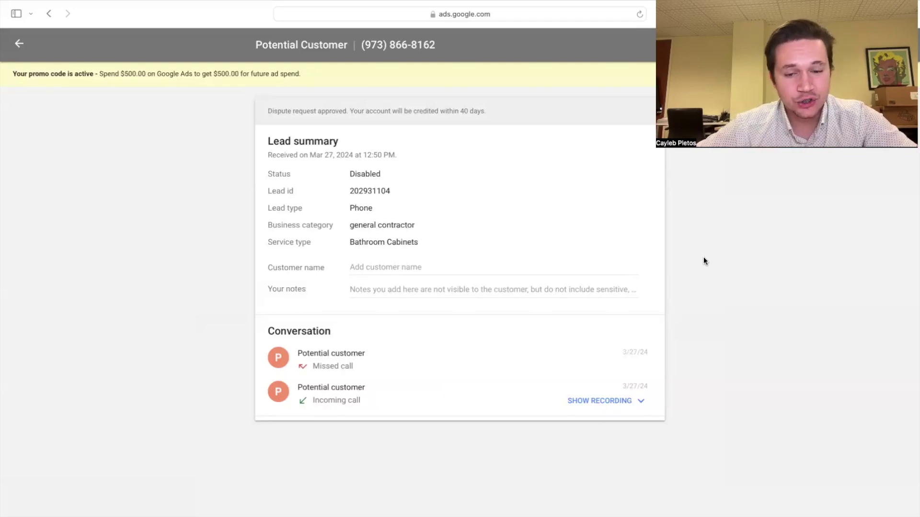
{"action": "left_click", "coordinate": [603, 401]}
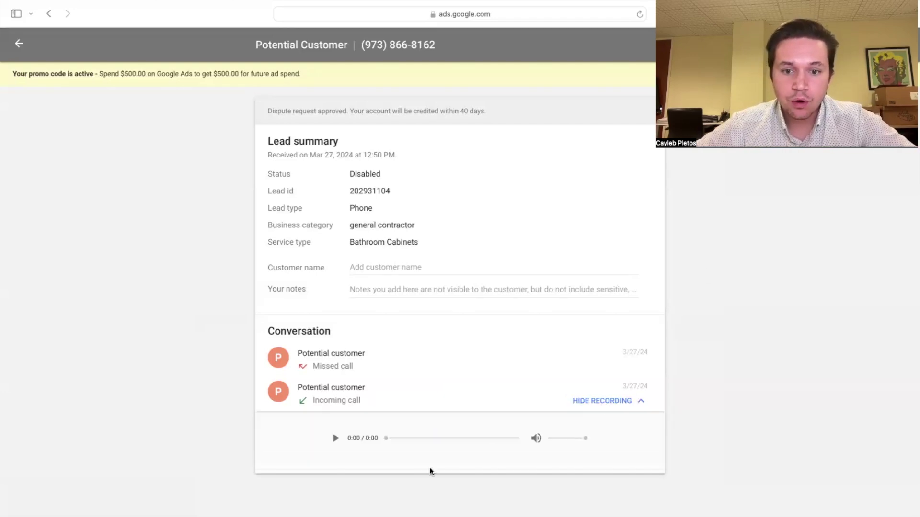
{"action": "left_click", "coordinate": [335, 439]}
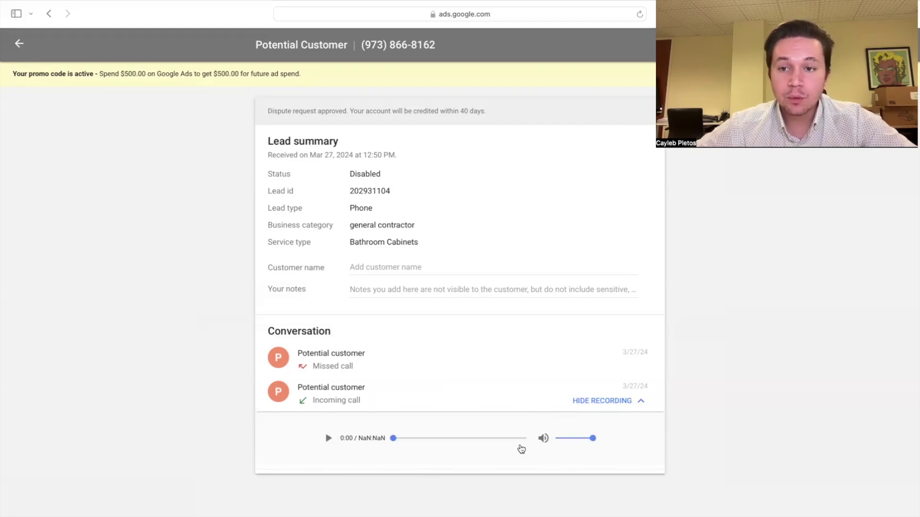